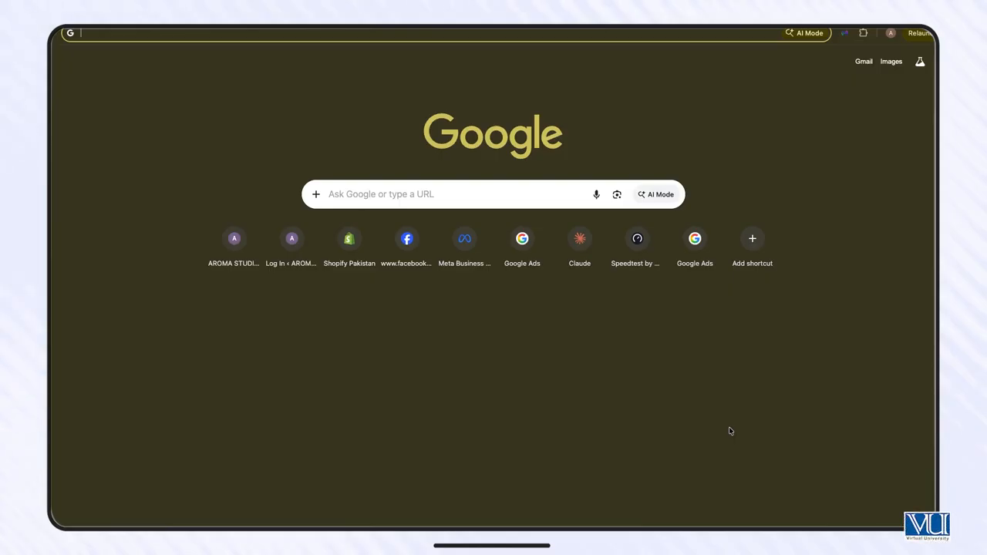
- Search the web for "google analytics" and open the Google Analytics Tools & Solutions for your Business result on business.google.com
type("google analytics")
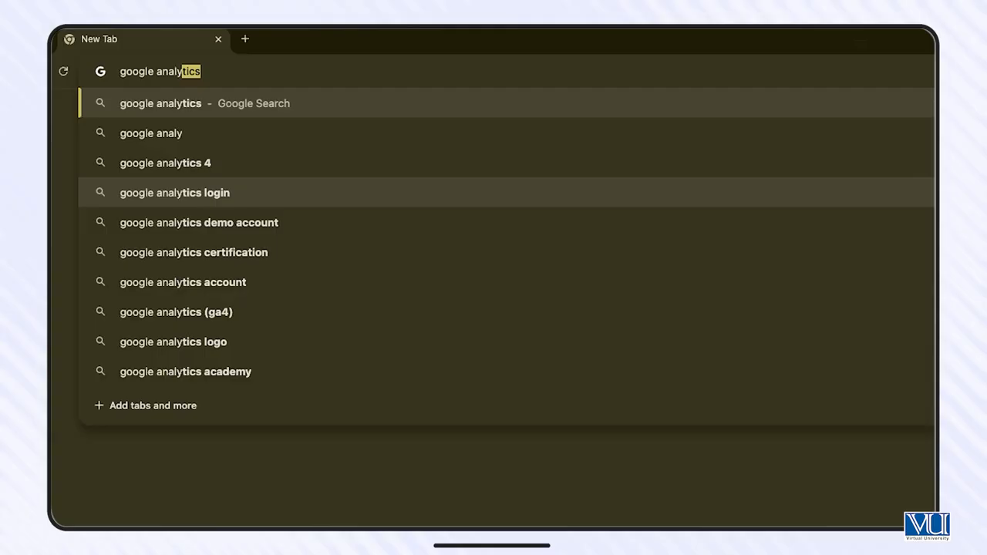
key("Return")
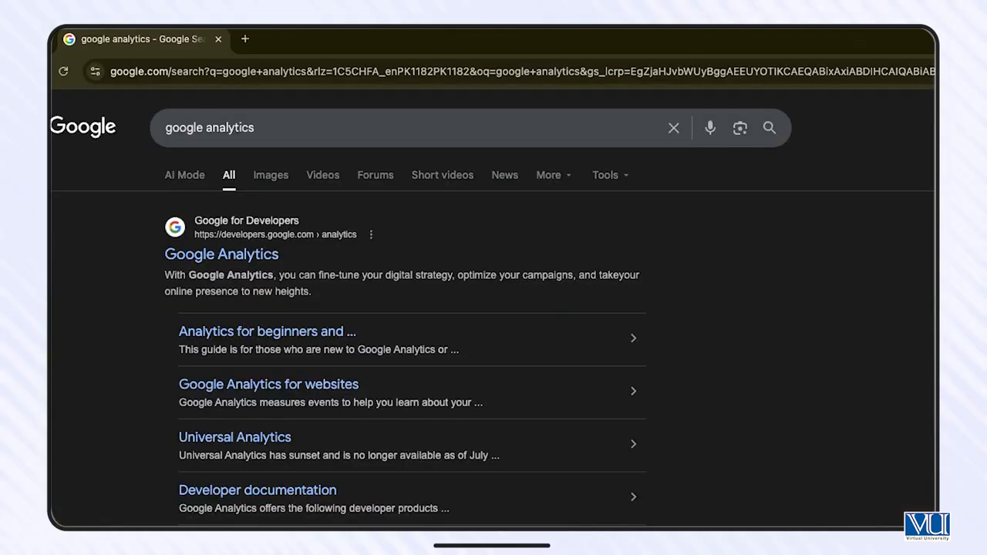
scroll(407, 346, "down", 9)
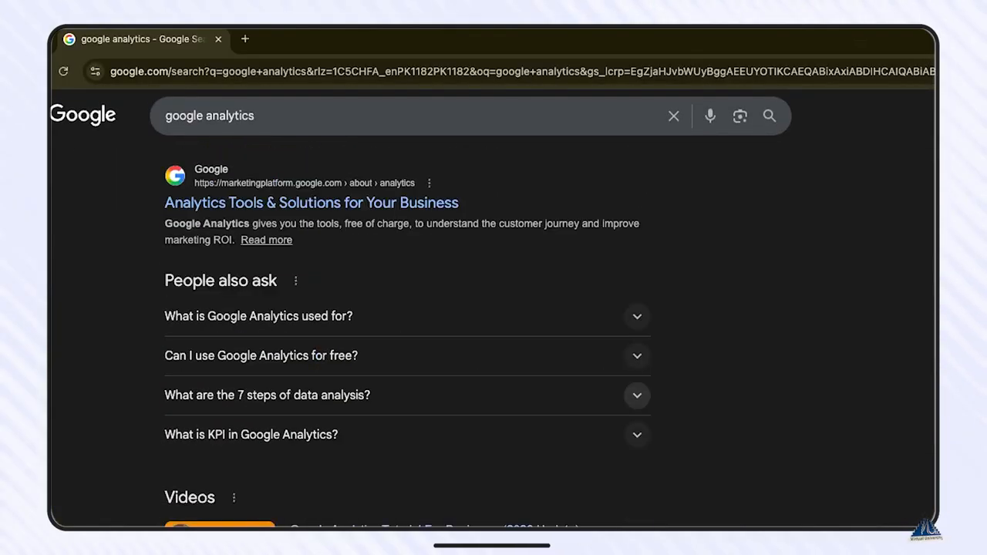
scroll(231, 385, "down", 4)
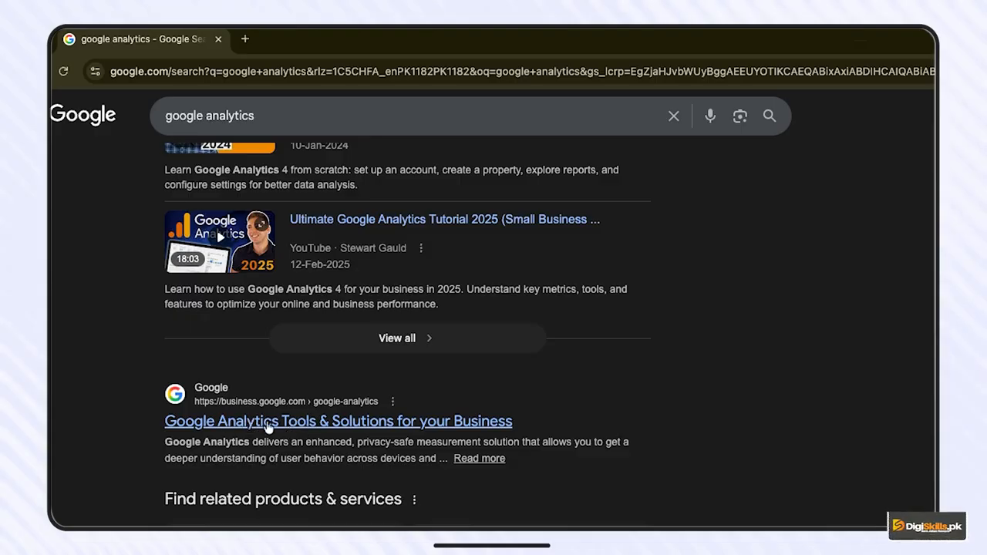
left_click(229, 422)
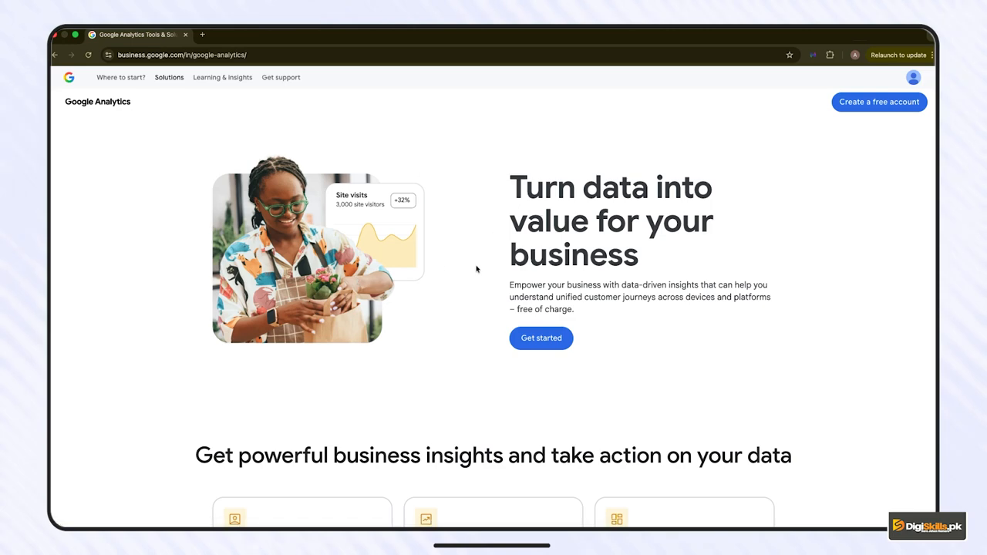
- Look over the Google Analytics page, choose to create a free account, and start measuring to reach the account creation form
scroll(485, 266, "down", 4)
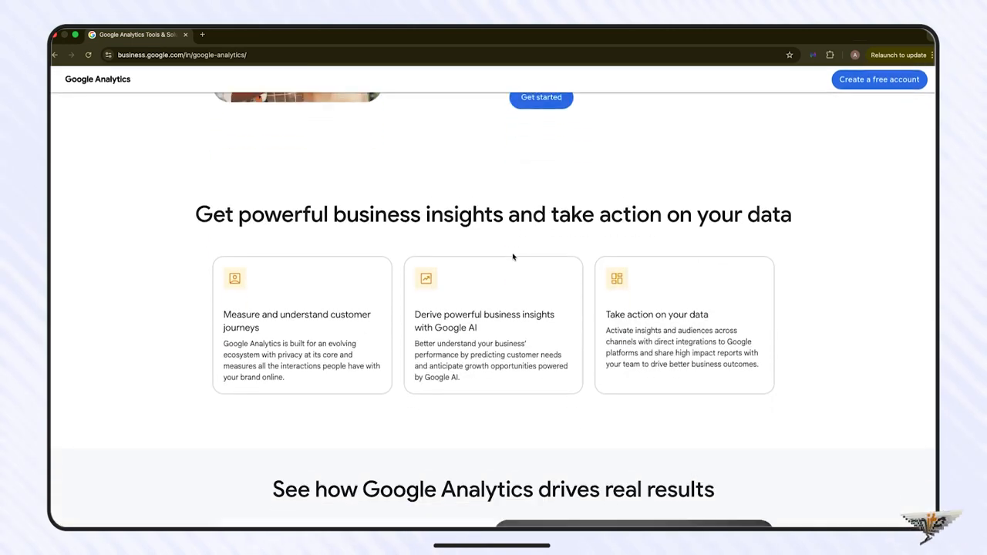
scroll(513, 257, "down", 3)
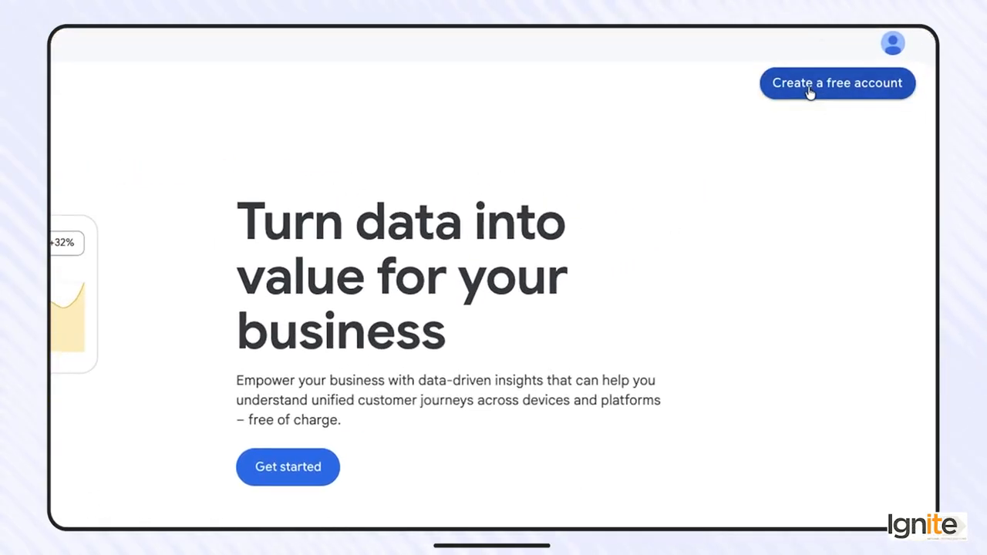
left_click(830, 90)
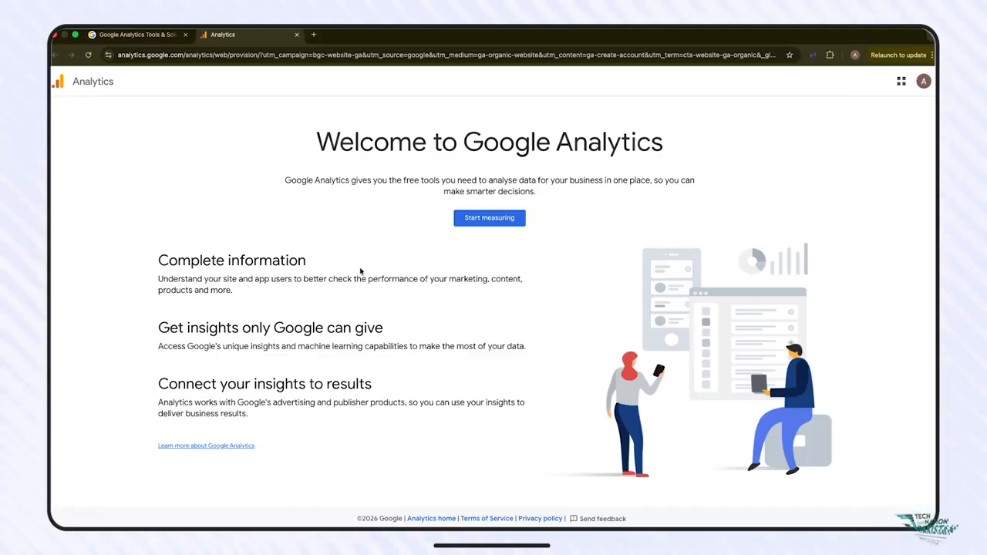
scroll(408, 322, "down", 1)
scroll(383, 372, "up", 1)
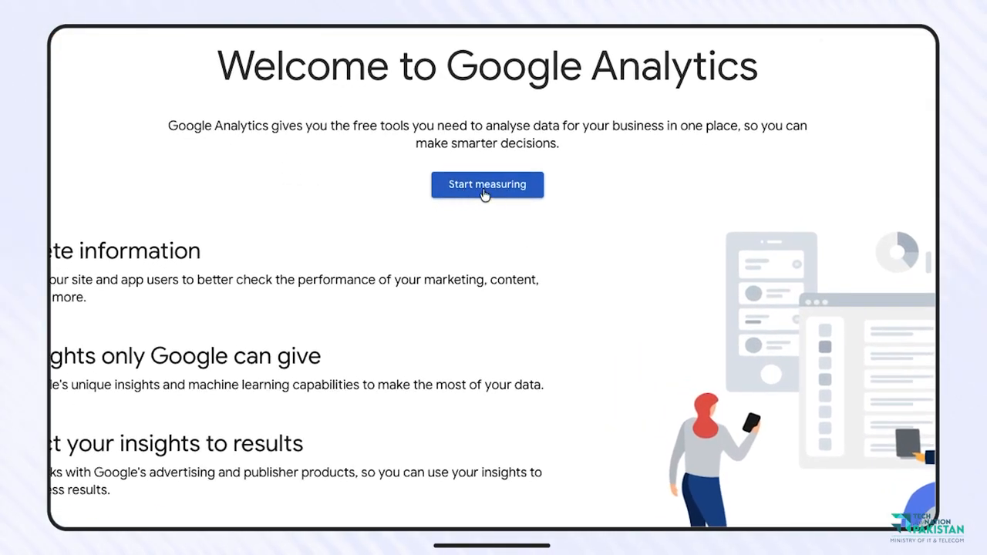
left_click(484, 190)
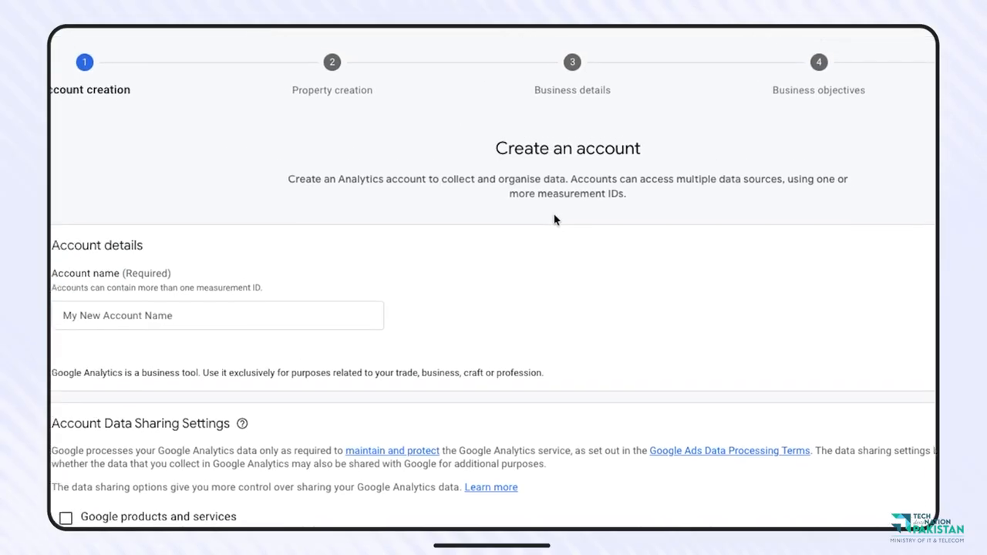
- Name the Analytics account Aroma Studio, review the data sharing settings, and continue to property creation
scroll(453, 342, "down", 1)
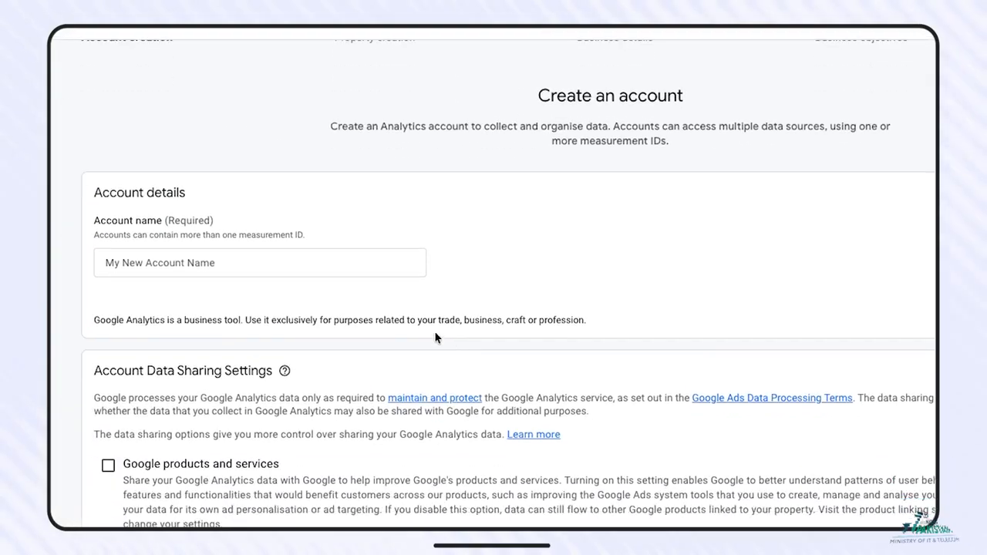
left_click(151, 263)
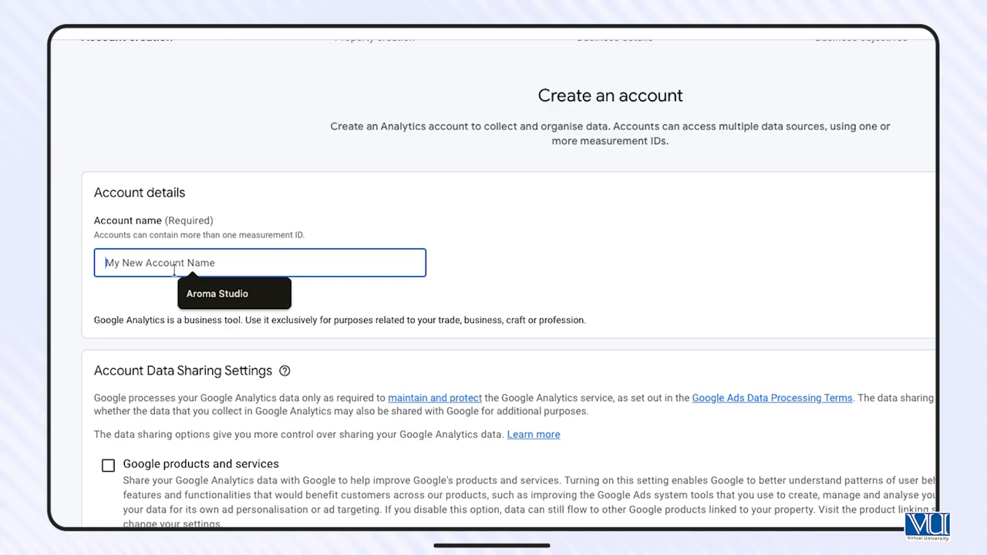
left_click(217, 300)
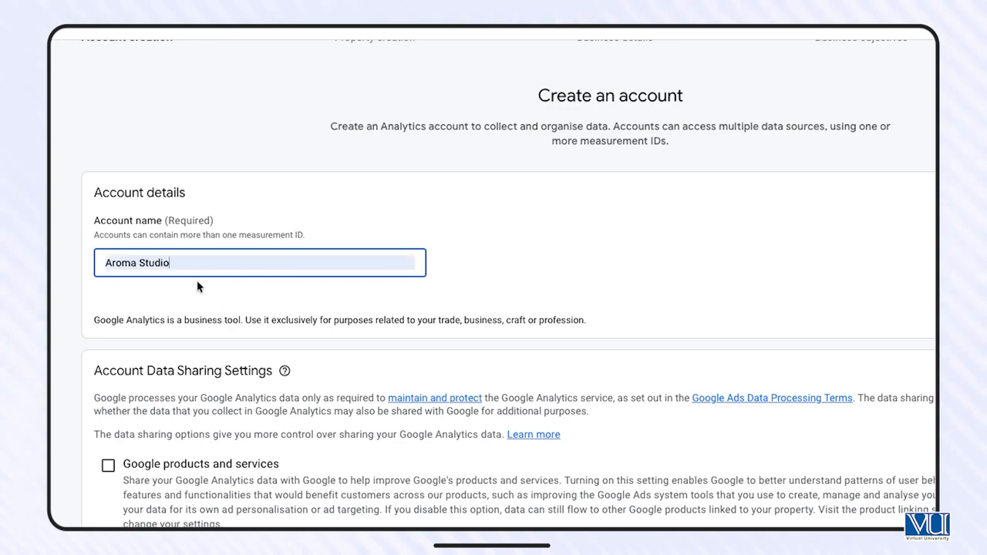
scroll(411, 331, "down", 2)
scroll(411, 334, "down", 3)
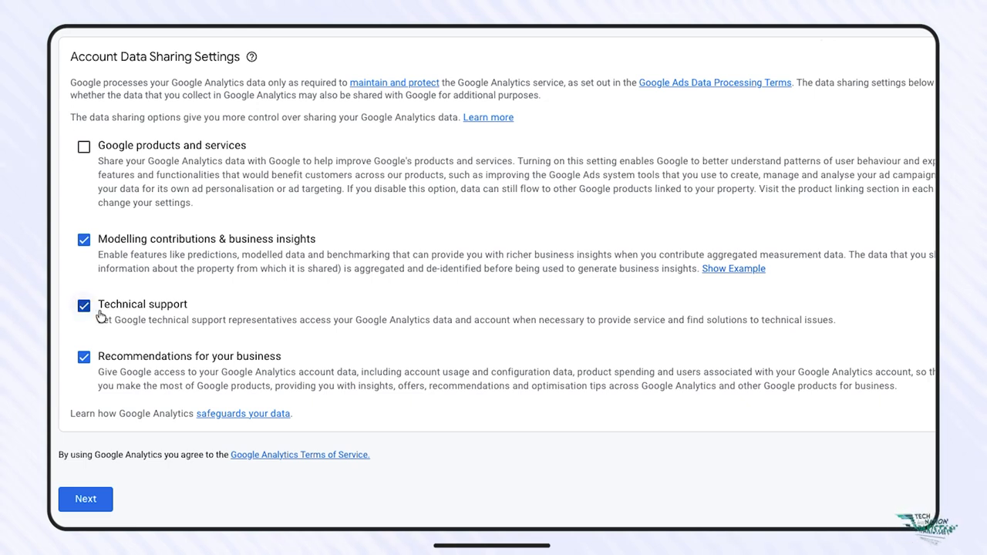
left_click(86, 500)
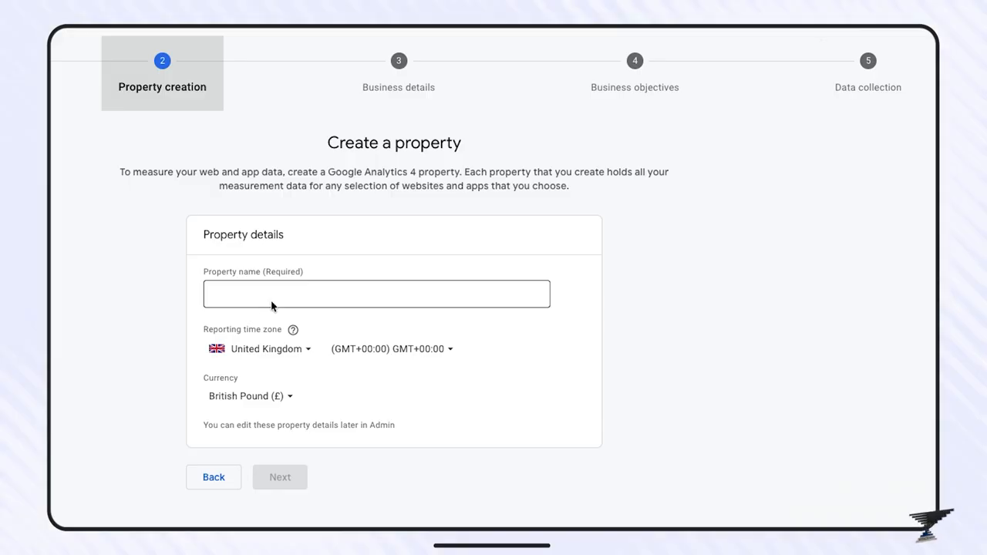
- Name the property Aroma Studio Web and set its reporting time zone country to Pakistan
left_click(272, 301)
type("Aroma Studio Web")
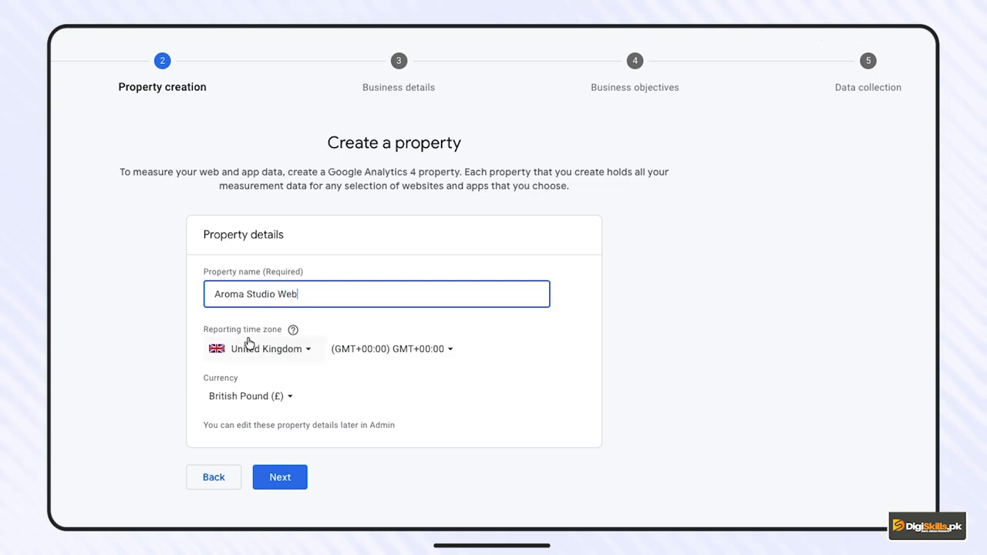
left_click(280, 350)
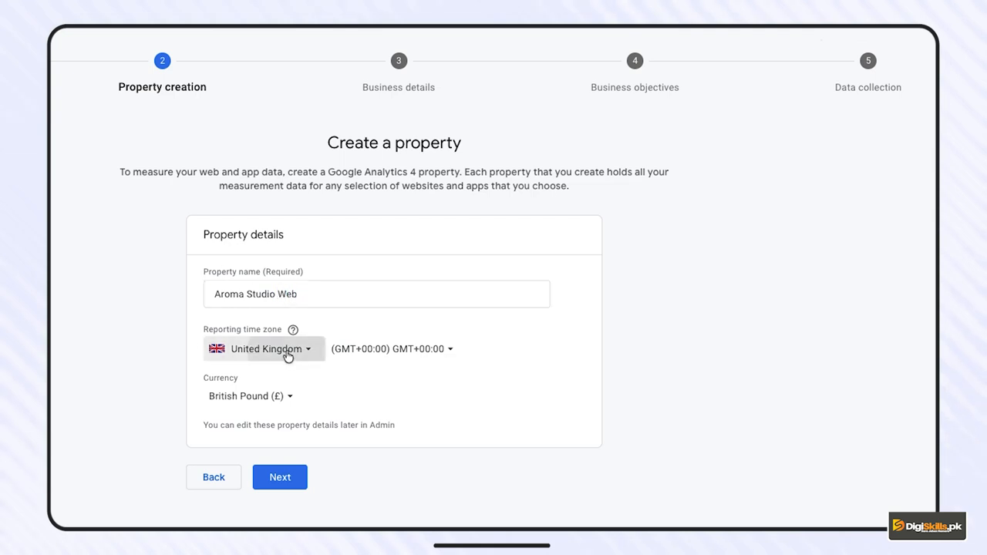
type("pak")
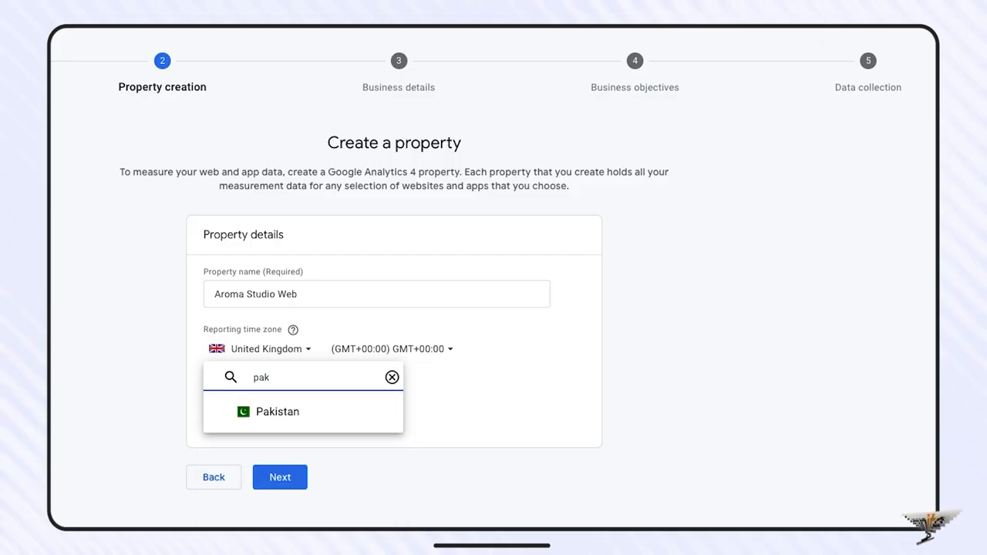
left_click(291, 410)
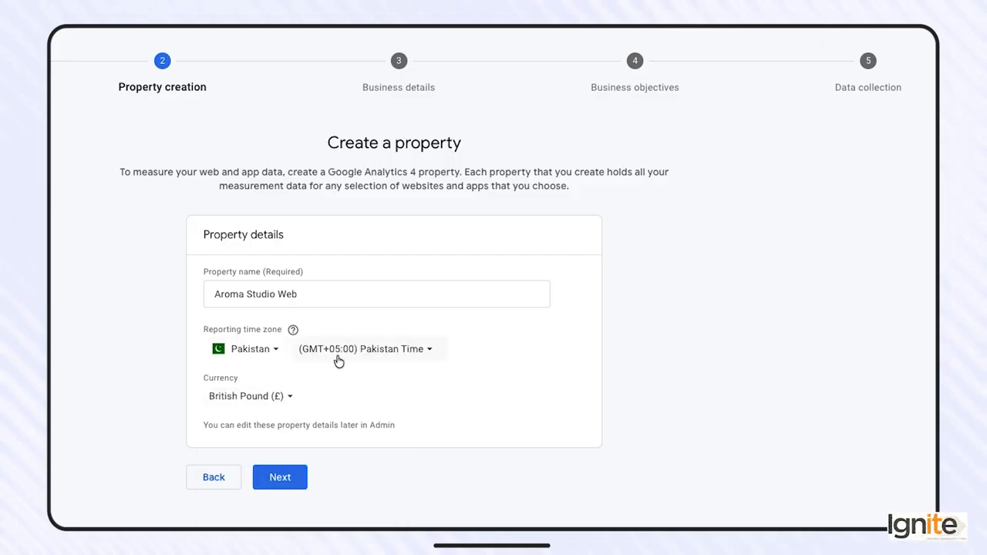
- Set the property's currency to Pakistani Rupee (Rs) and continue to the business details
left_click(282, 397)
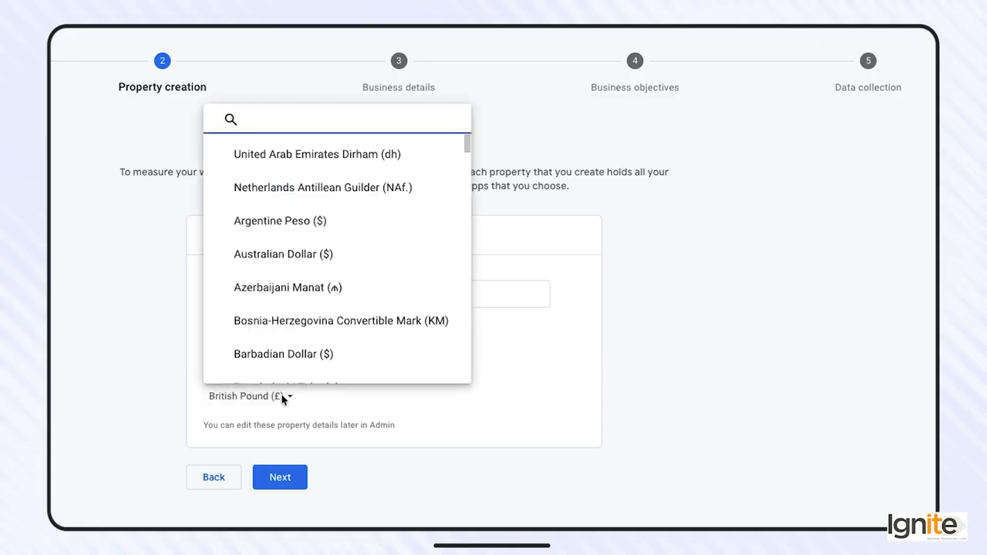
type("p")
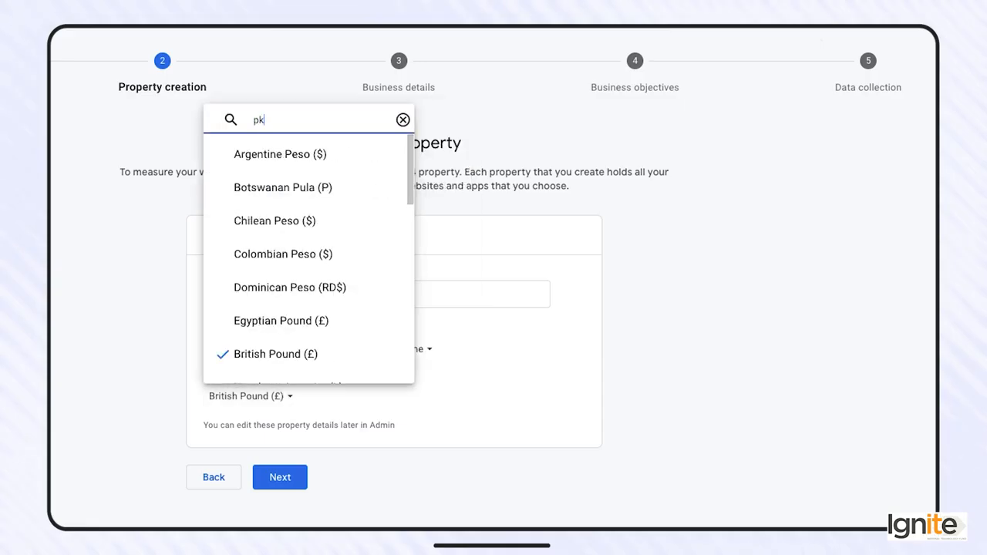
type("akis")
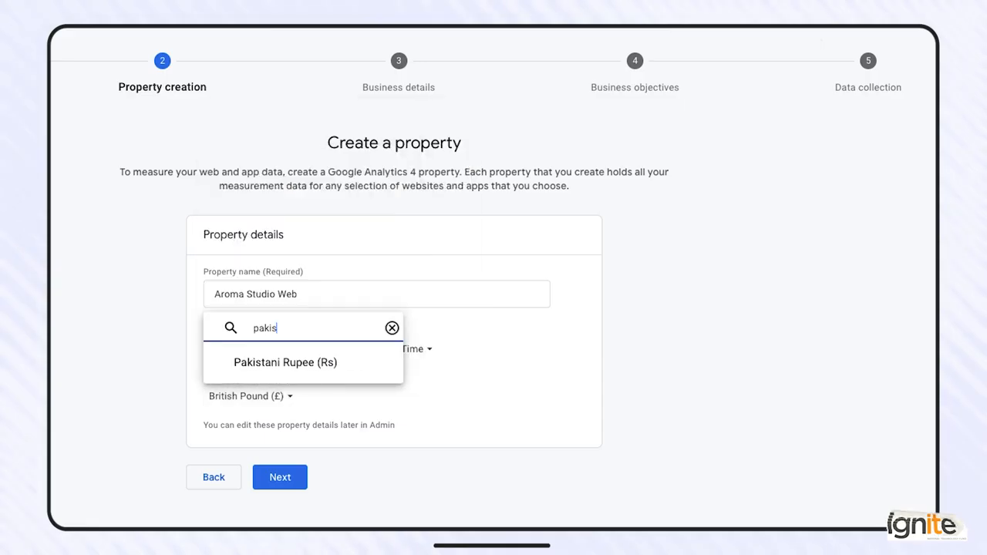
left_click(314, 364)
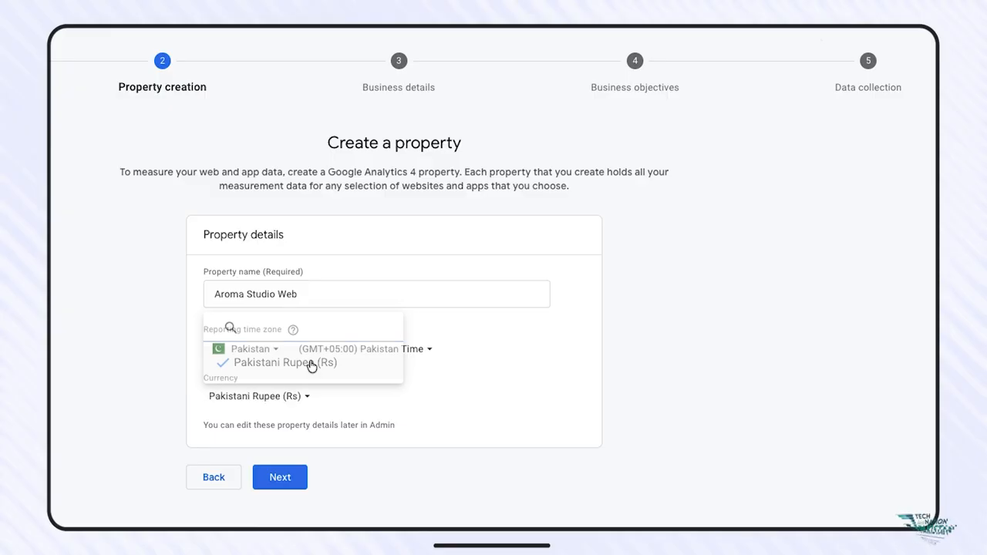
left_click(283, 483)
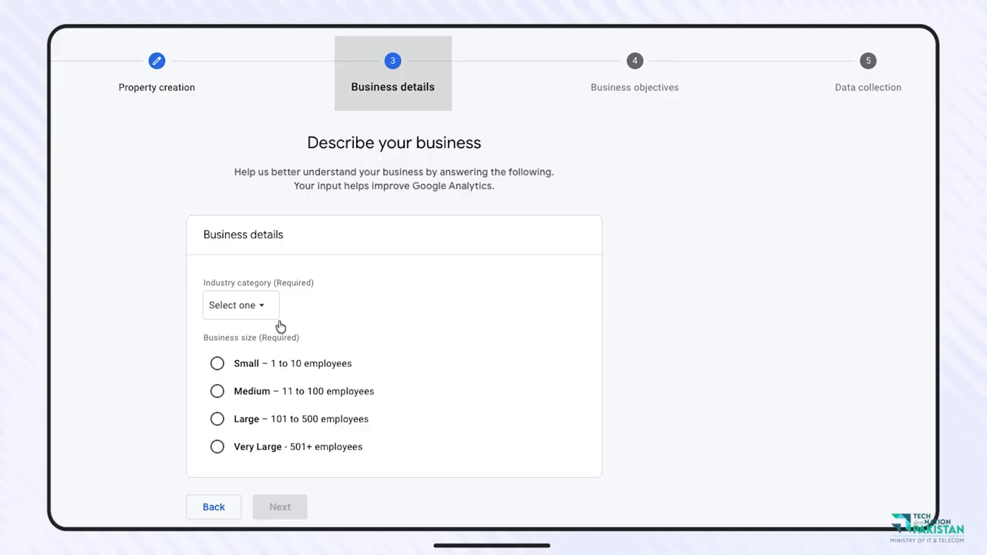
- Set the industry category to Shopping and the business size to Small – 1 to 10 employees, then continue to the business objectives
left_click(252, 309)
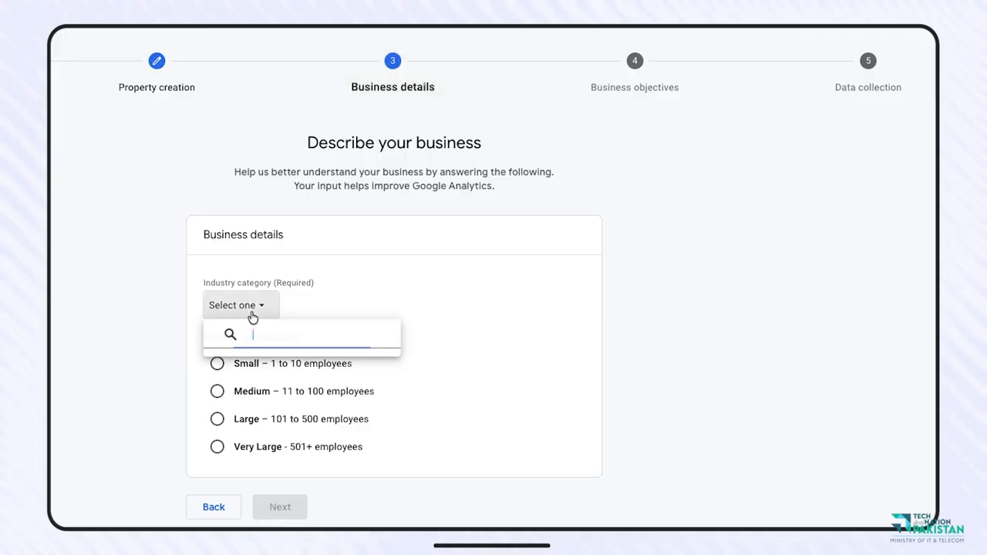
scroll(298, 425, "down", 5)
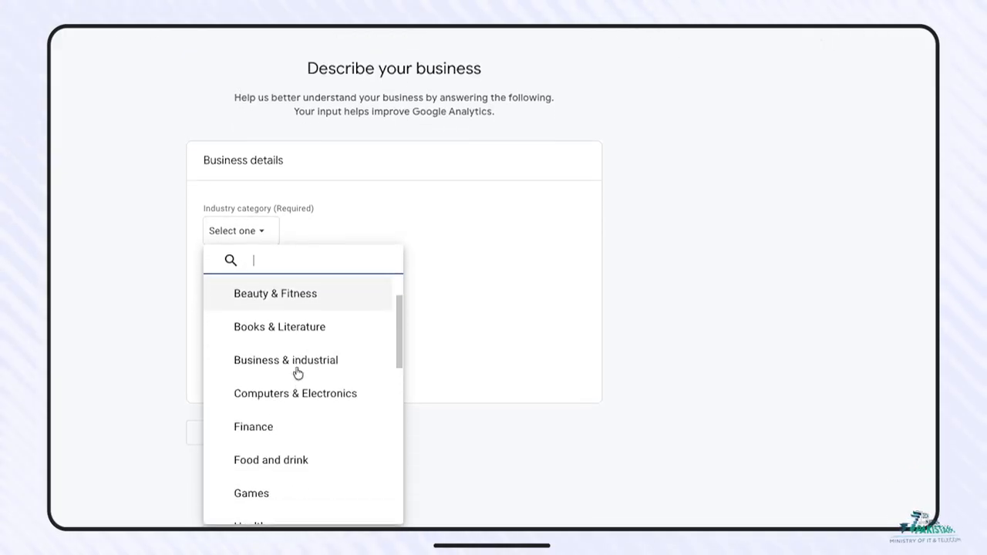
scroll(297, 359, "down", 4)
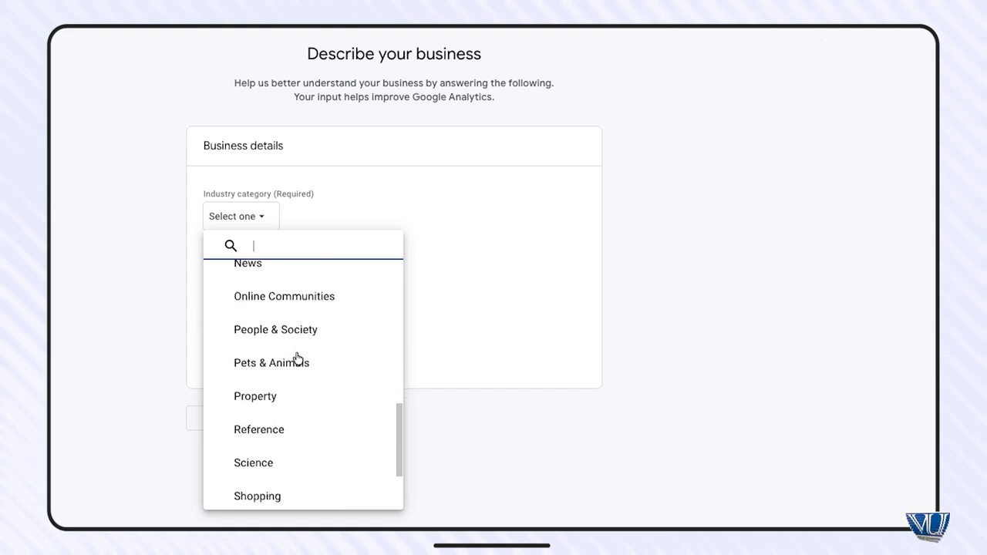
scroll(298, 359, "down", 2)
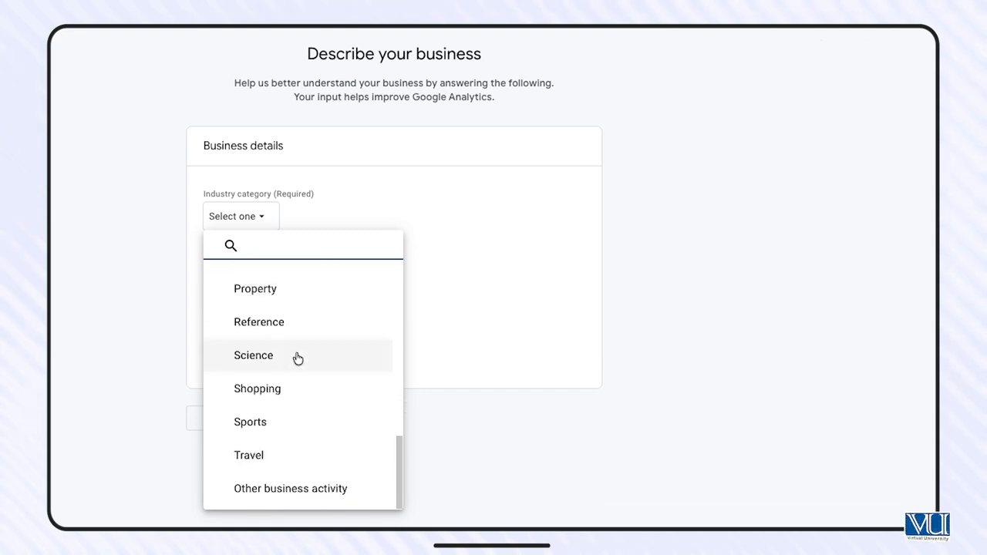
left_click(258, 397)
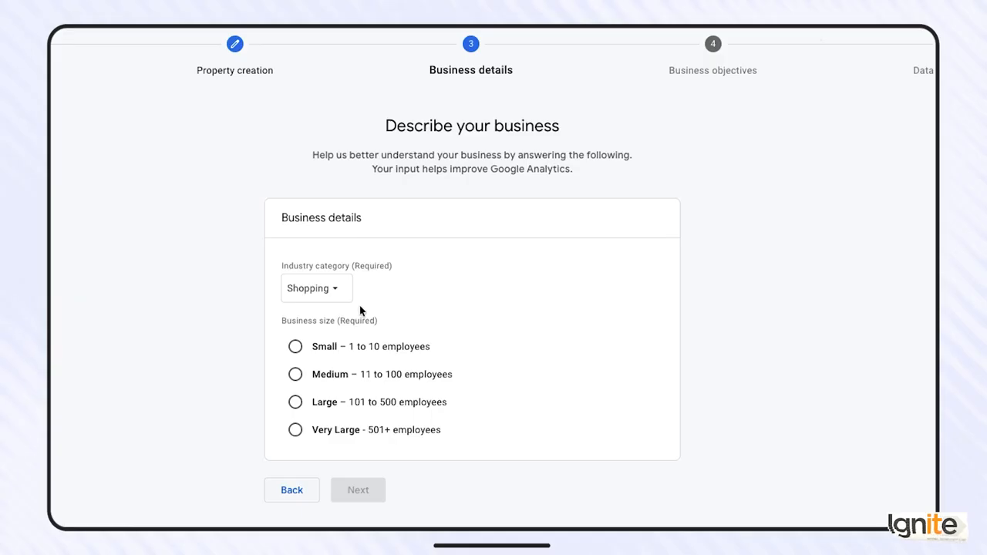
left_click(295, 347)
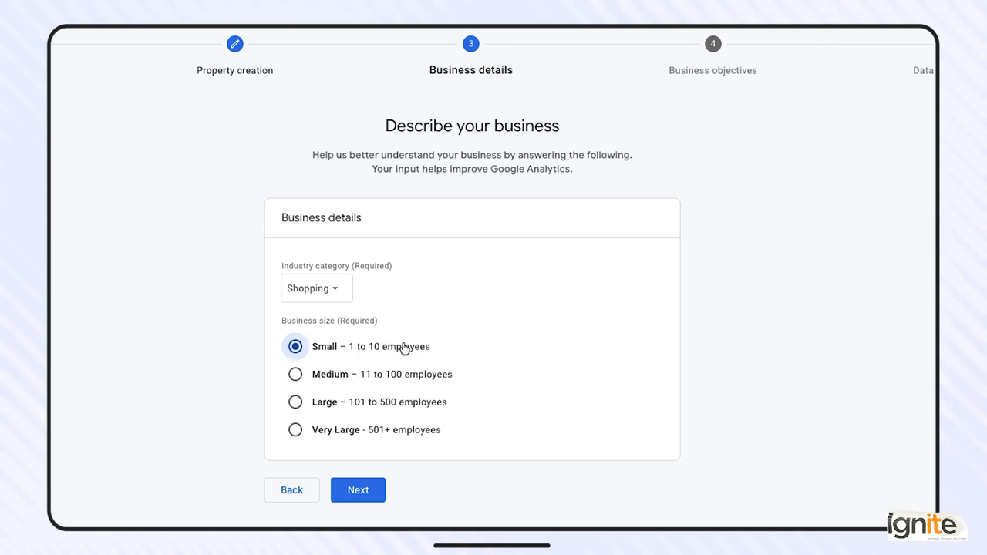
left_click(365, 493)
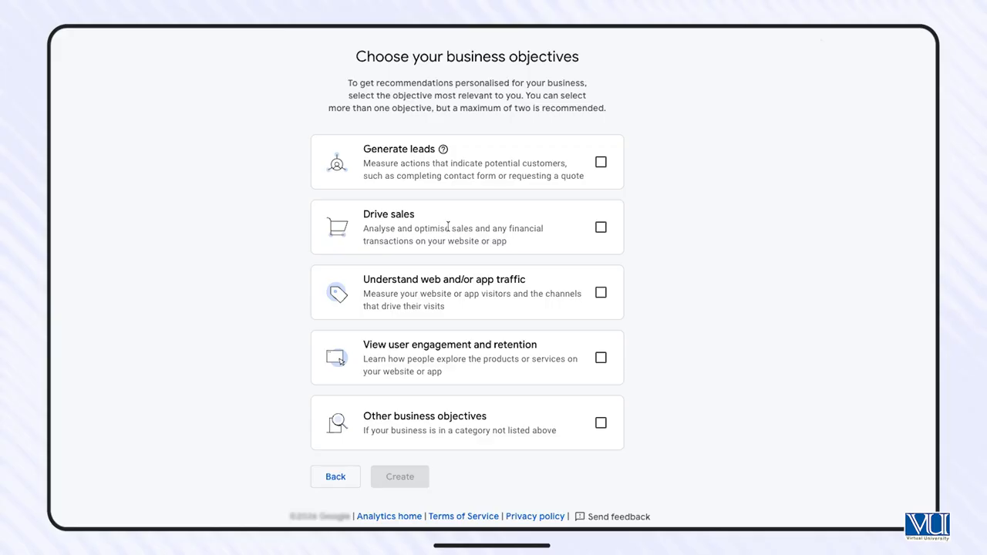
- Select Drive sales as the business objective and create the property
left_click(601, 227)
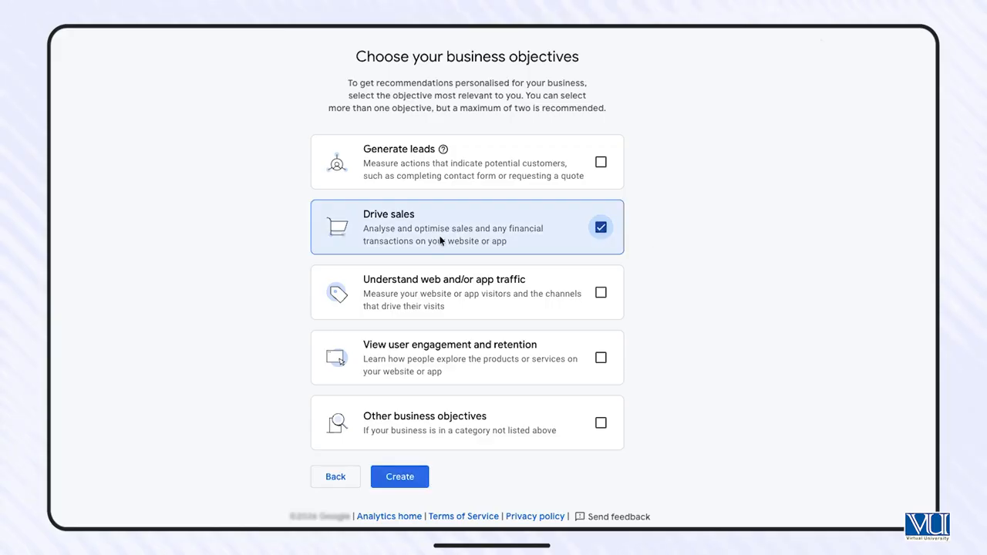
scroll(499, 247, "down", 1)
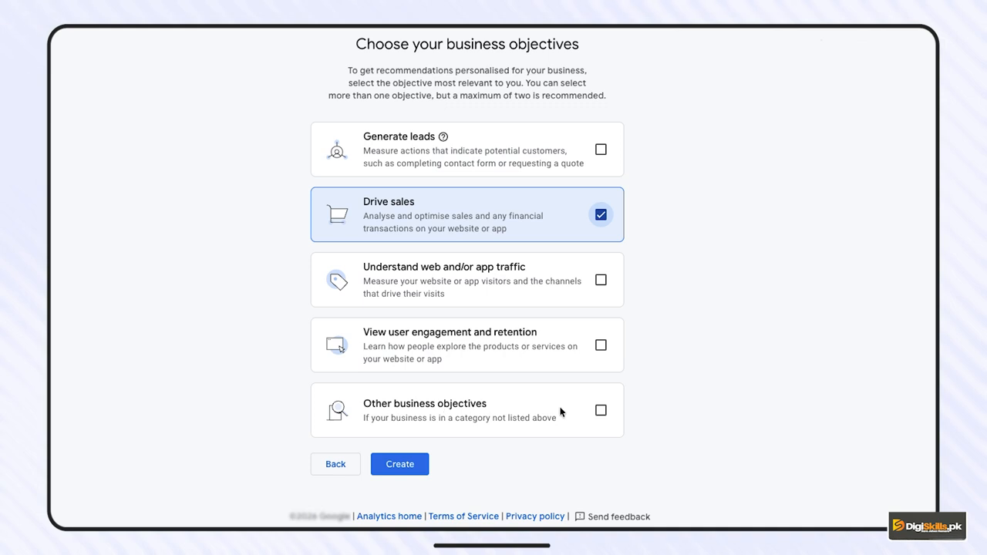
left_click(403, 462)
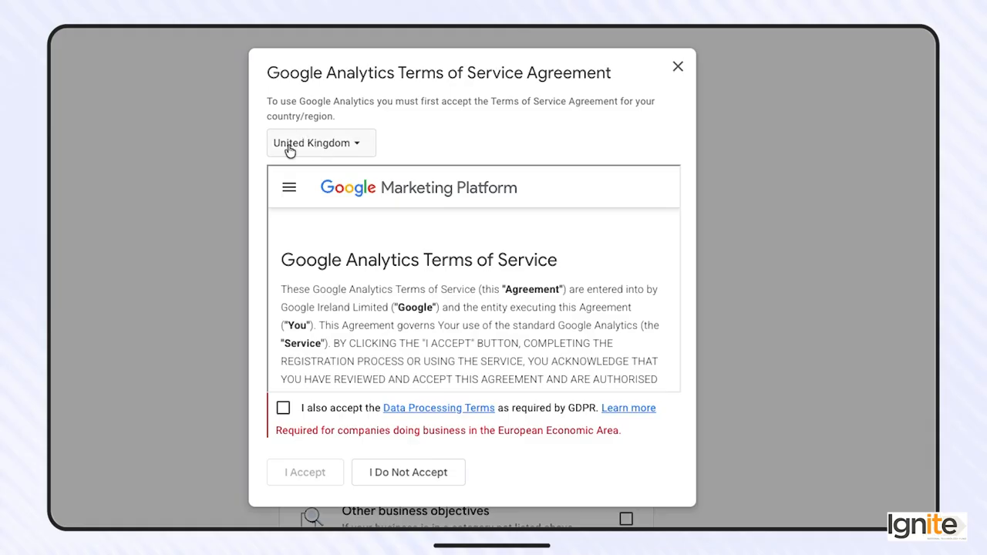
- Set the Terms of Service country to Pakistan and accept the agreement together with the GDPR Data Processing Terms
left_click(337, 150)
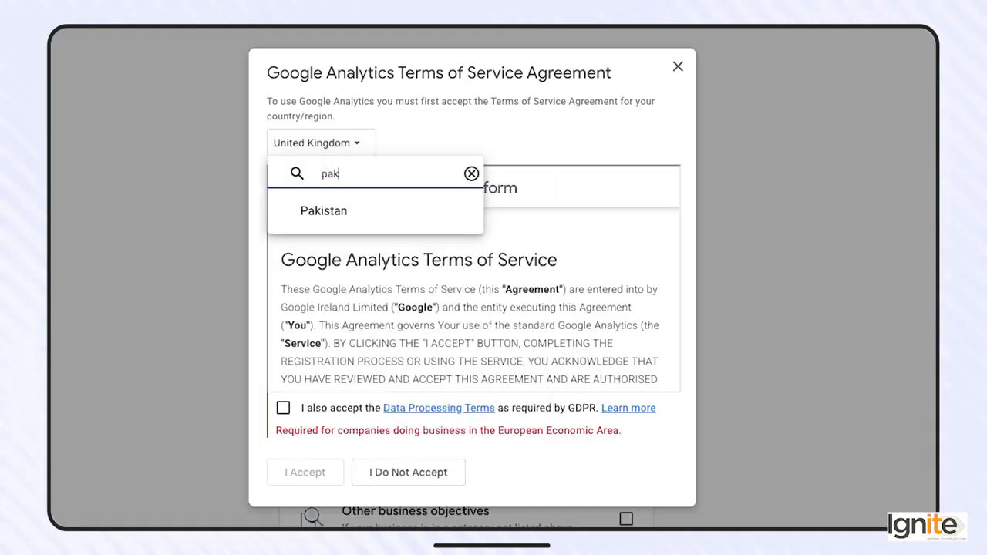
left_click(346, 209)
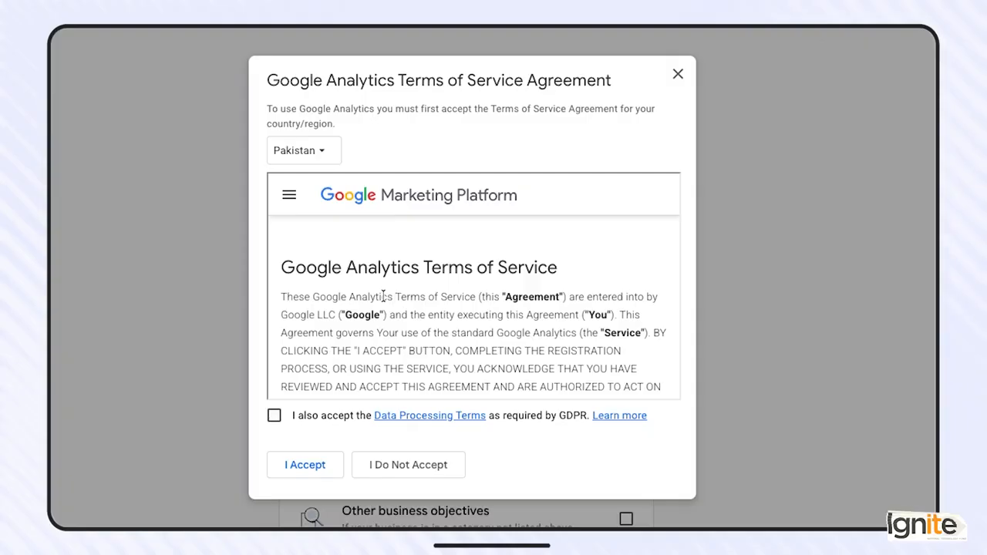
scroll(440, 293, "down", 4)
scroll(425, 351, "down", 10)
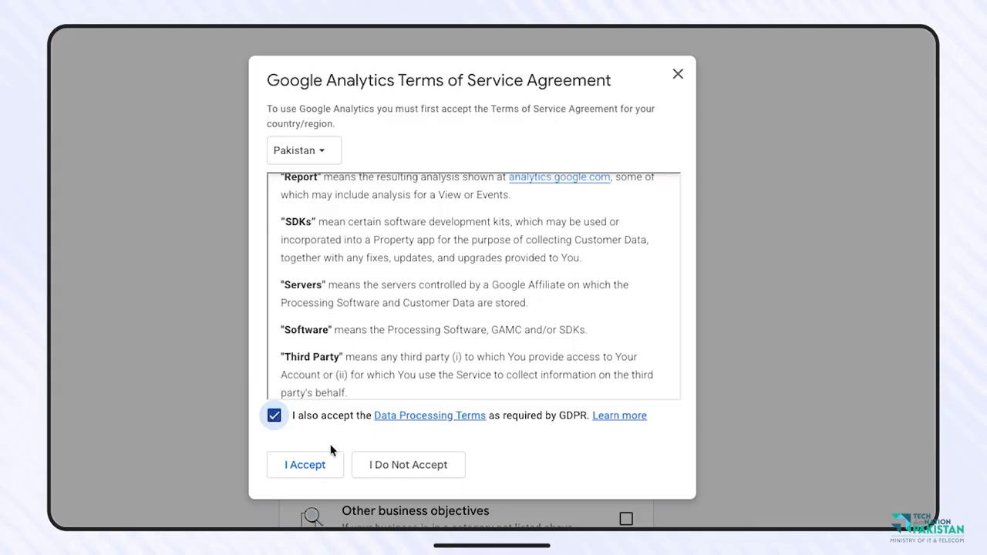
left_click(320, 465)
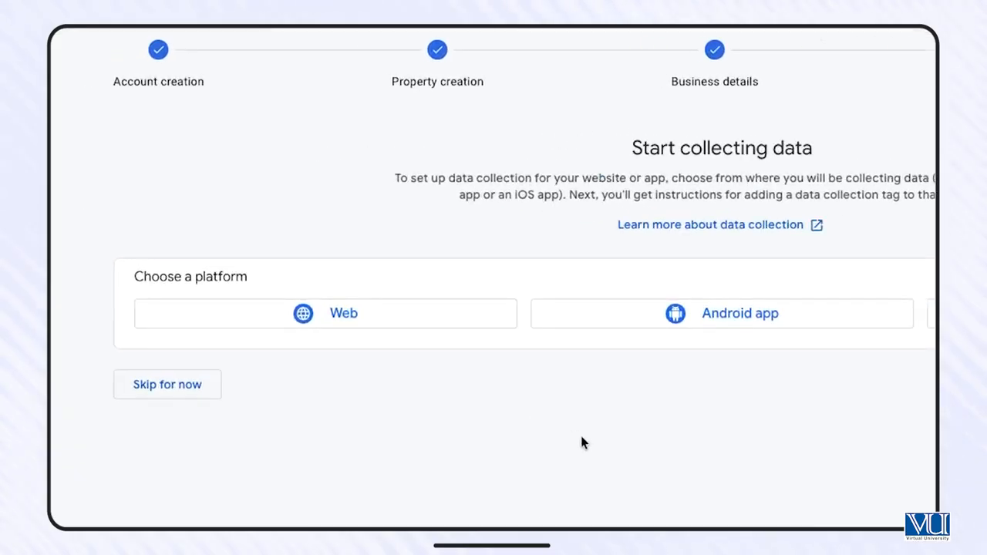
- Skip the data collection setup to reach the property's Home page and save the email communication preferences with every option unticked
left_click(192, 381)
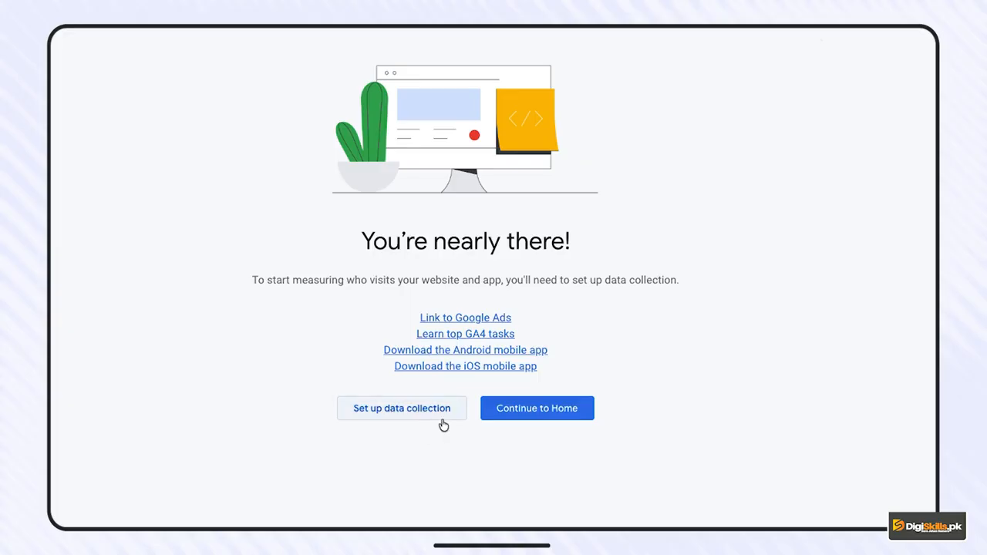
left_click(537, 409)
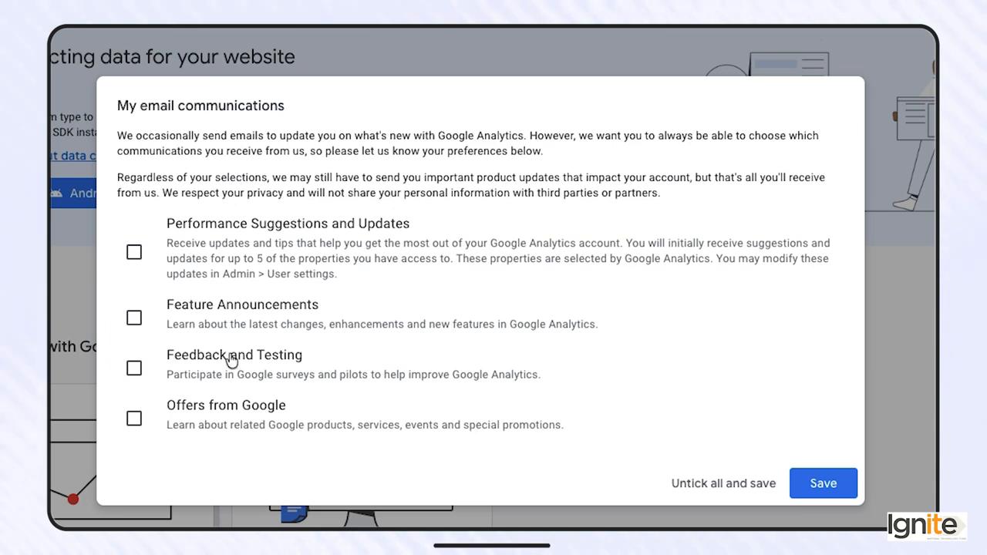
left_click(723, 484)
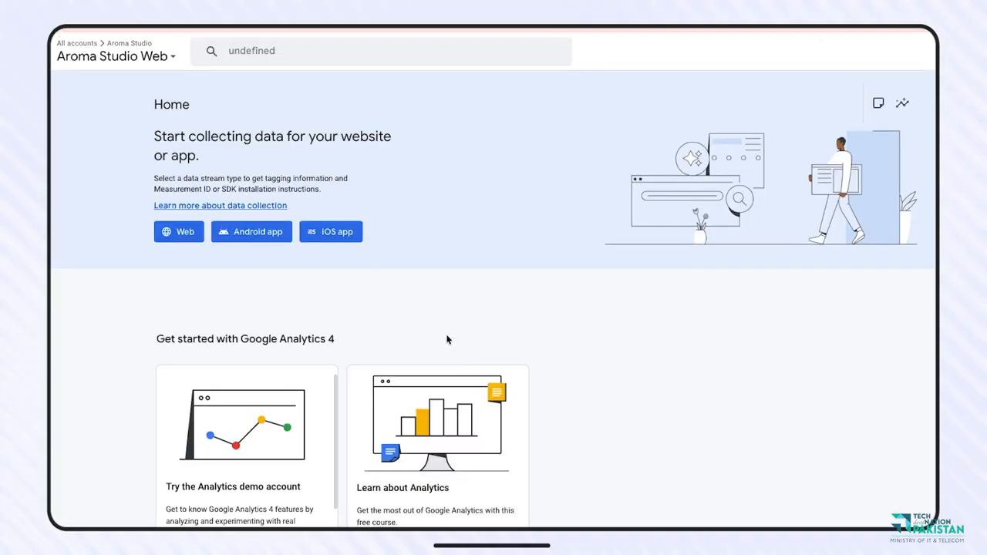
scroll(548, 405, "down", 1)
scroll(548, 405, "up", 1)
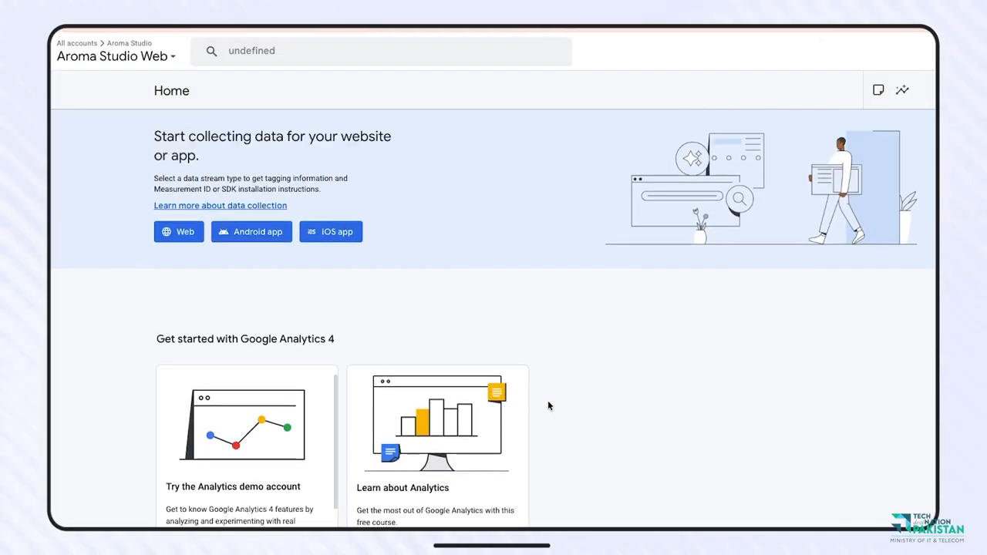